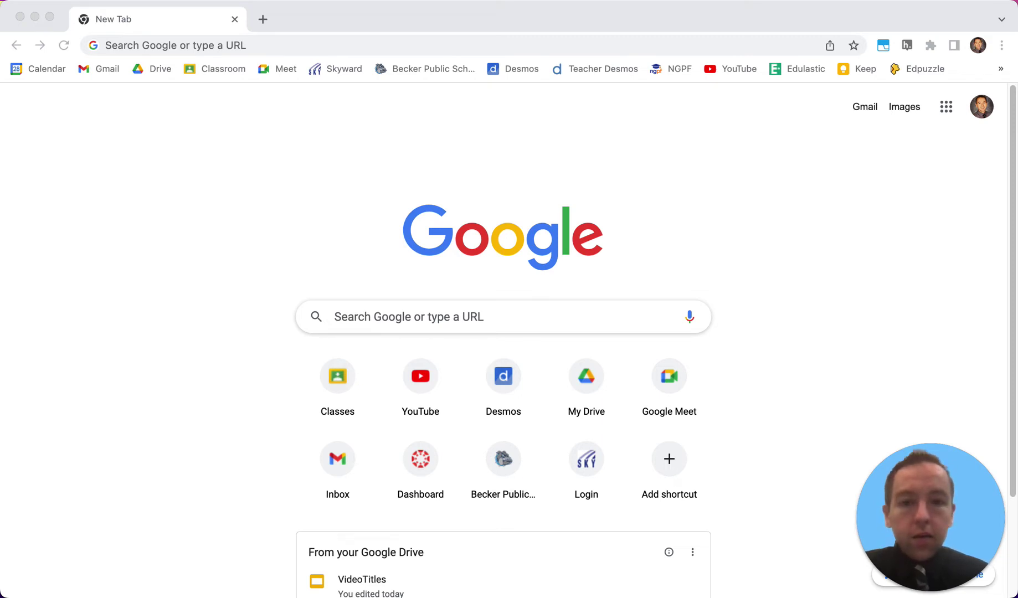
Step: Search Google for "desmos matrix" and open the Desmos Matrix Calculator result
{"action": "left_click", "coordinate": [335, 316]}
{"action": "type", "text": "m"}
{"action": "key", "text": "BackSpace"}
{"action": "type", "text": "d"}
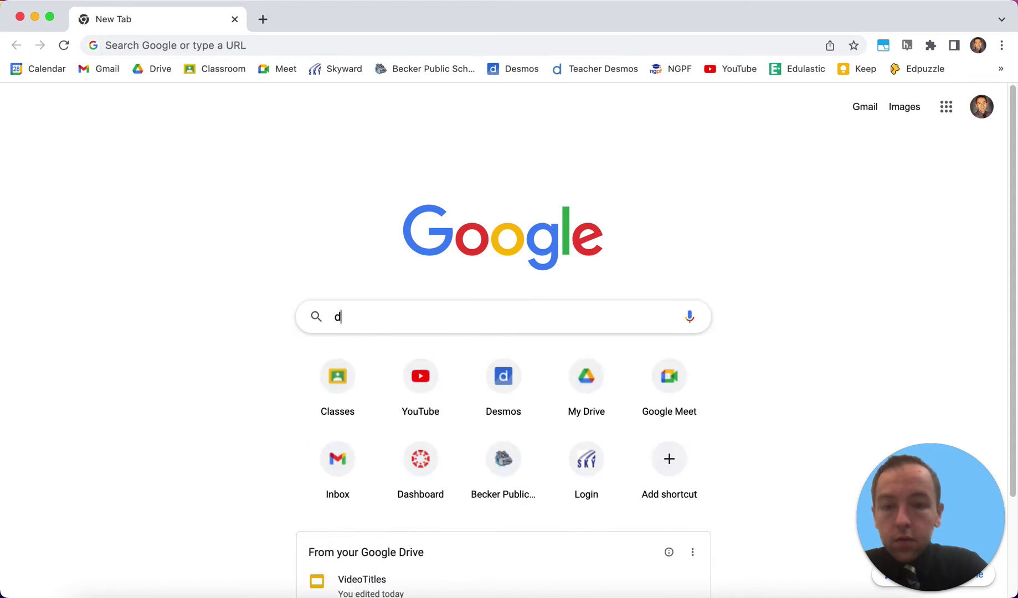
{"action": "type", "text": "esmos matrix"}
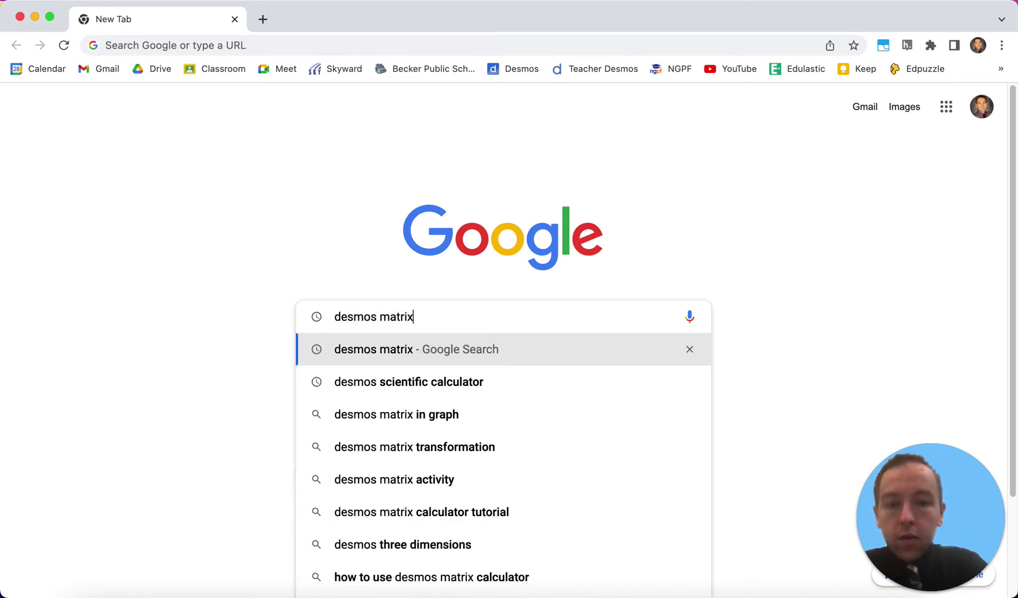
{"action": "key", "text": "Return"}
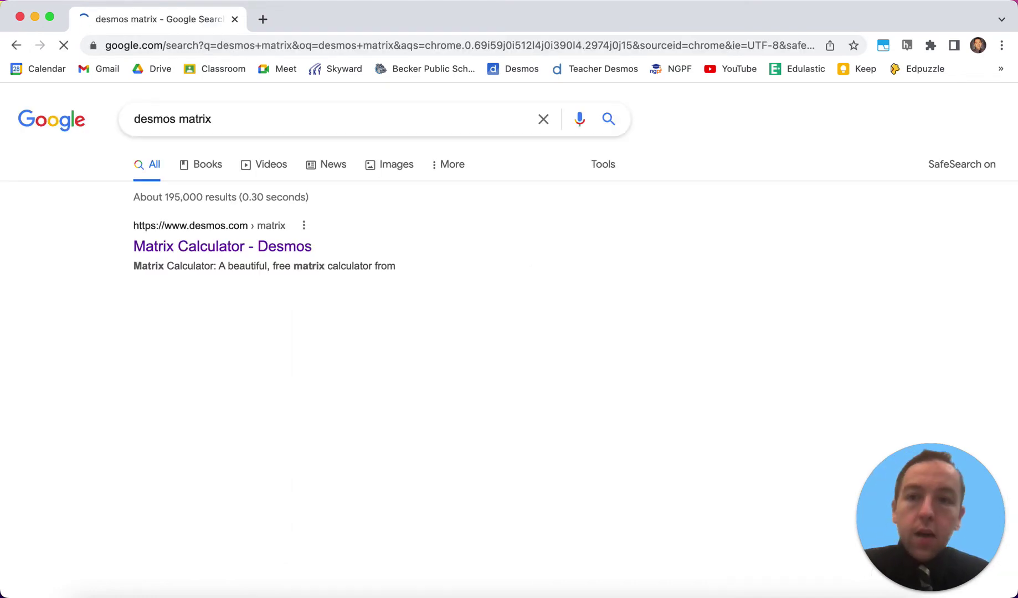
{"action": "left_click", "coordinate": [226, 253]}
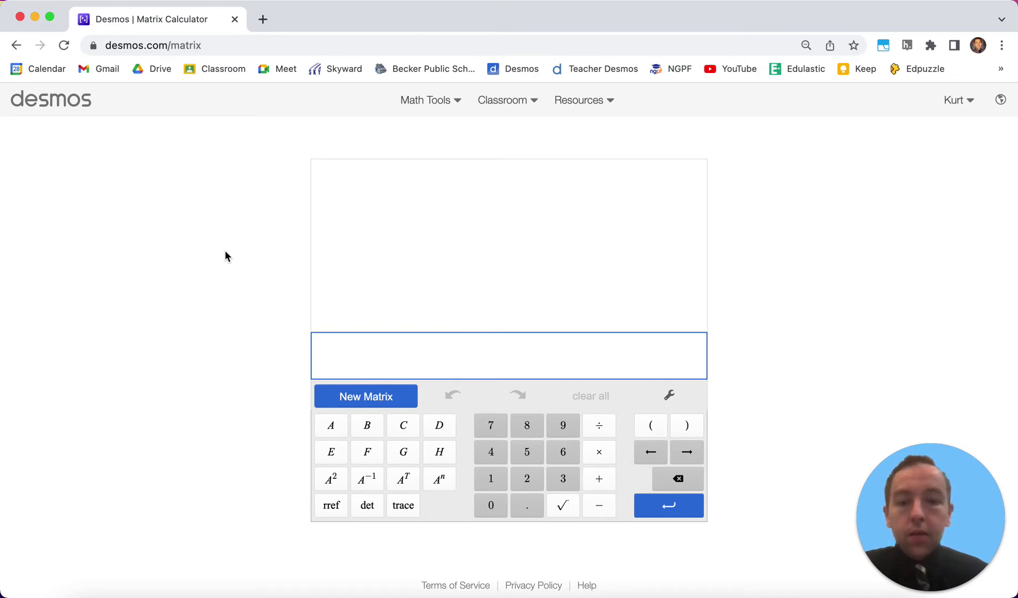
Step: Create a new matrix A, try adding and removing rows and columns, and leave it at 2 rows by 2 columns
{"action": "left_click", "coordinate": [373, 407]}
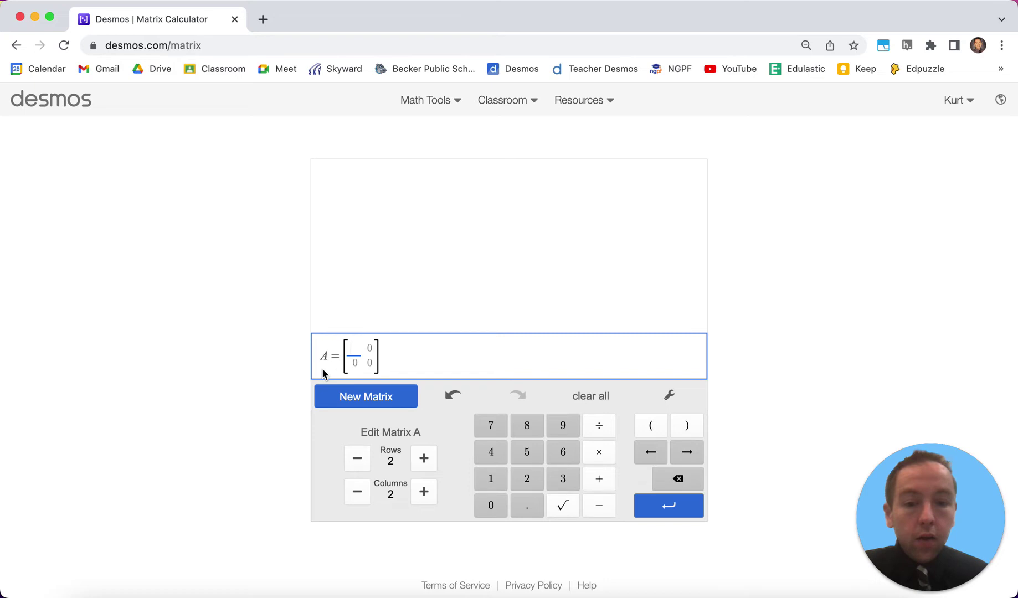
{"action": "left_click", "coordinate": [425, 463]}
{"action": "left_click", "coordinate": [425, 462]}
{"action": "left_click", "coordinate": [359, 461]}
{"action": "left_click", "coordinate": [363, 465]}
{"action": "left_click", "coordinate": [424, 491]}
{"action": "left_click", "coordinate": [424, 492]}
{"action": "left_click", "coordinate": [367, 492]}
{"action": "left_click", "coordinate": [368, 494]}
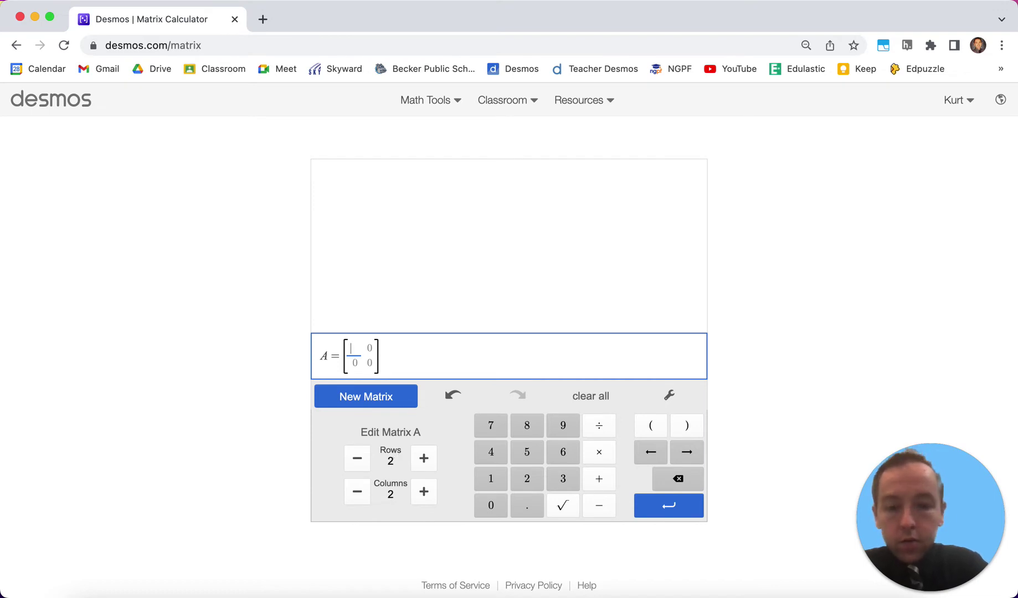
Step: Fill matrix A with -8 and -7 in the first row and 5 and 3 in the second, and commit it
{"action": "type", "text": "-8"}
{"action": "key", "text": "Tab"}
{"action": "type", "text": "-7"}
{"action": "key", "text": "Tab"}
{"action": "type", "text": "5"}
{"action": "key", "text": "Tab"}
{"action": "type", "text": "3"}
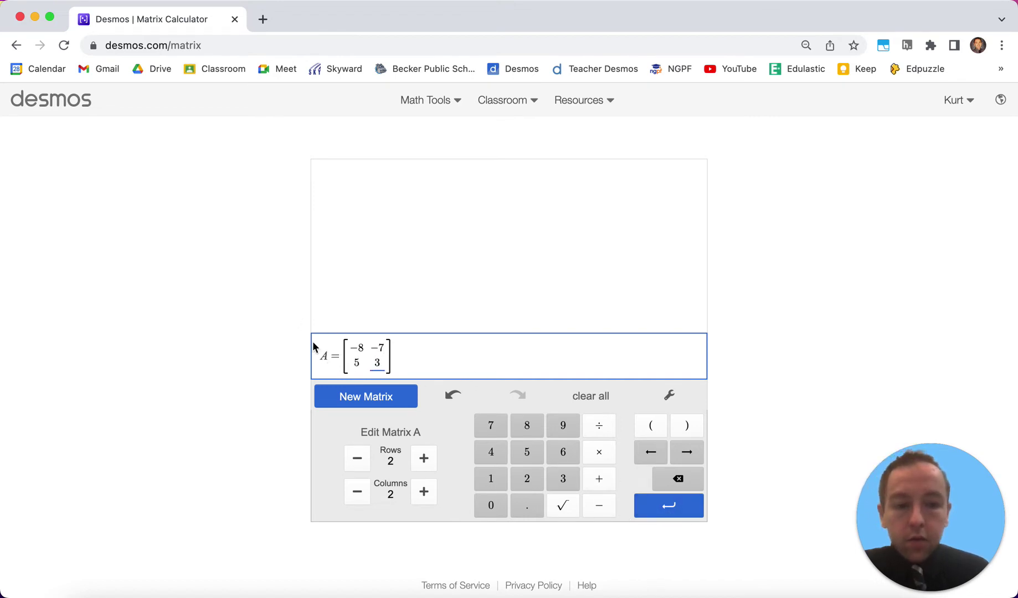
{"action": "left_click", "coordinate": [671, 515]}
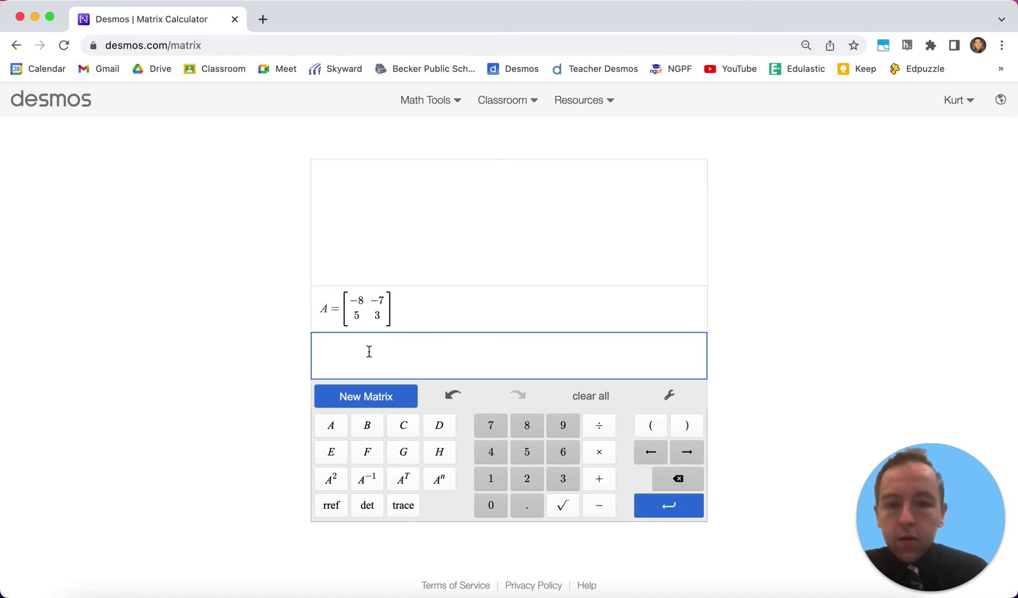
Step: Define a 2 by 2 matrix F with 10 and 0 in the first row and -1 and 2 in the second
{"action": "left_click", "coordinate": [367, 461]}
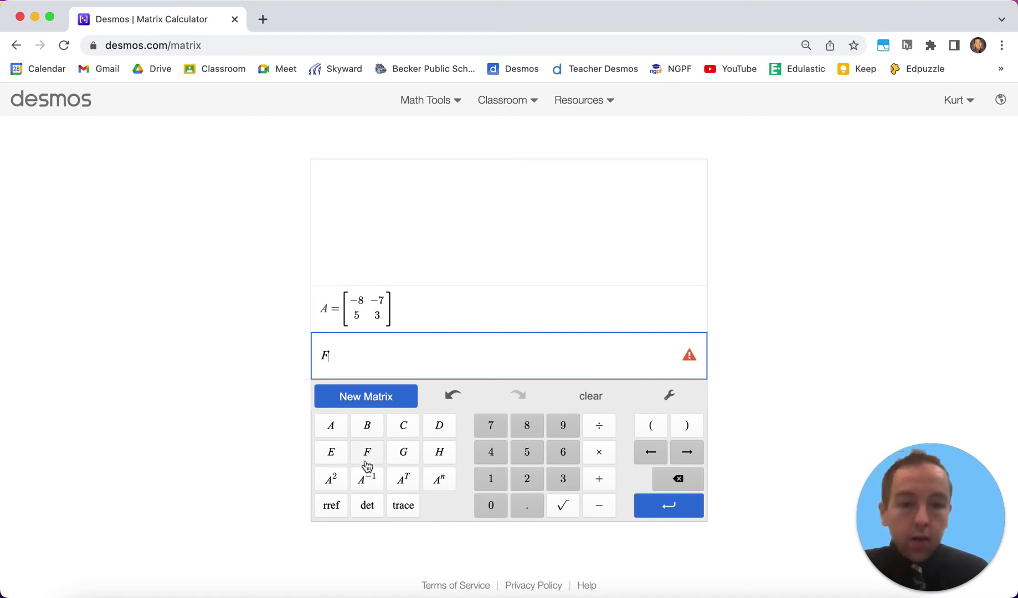
{"action": "left_click", "coordinate": [371, 406]}
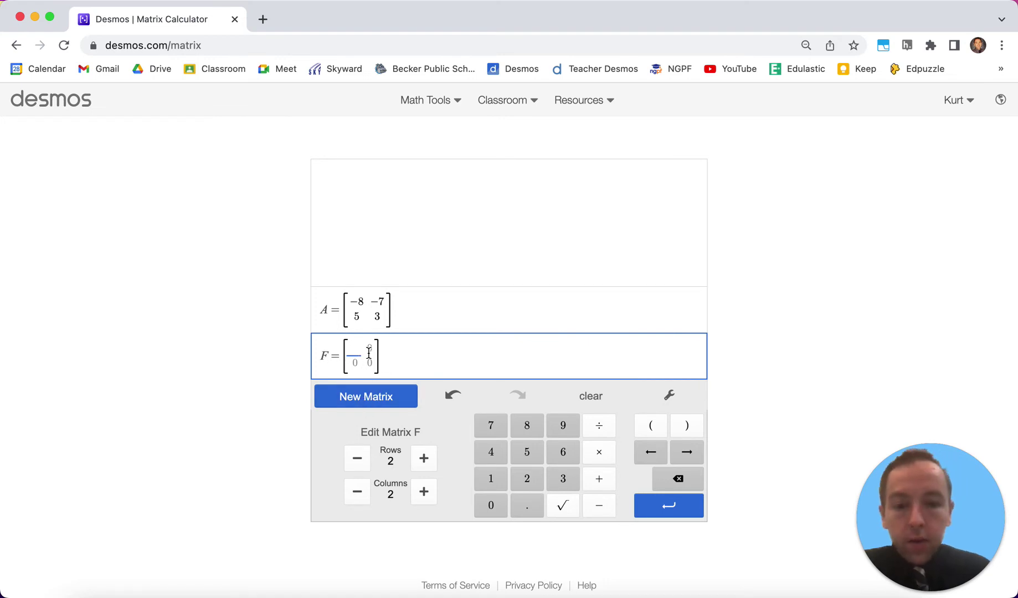
{"action": "type", "text": "10"}
{"action": "key", "text": "Tab"}
{"action": "type", "text": "0"}
{"action": "key", "text": "Tab"}
{"action": "type", "text": "-1"}
{"action": "key", "text": "Tab"}
{"action": "type", "text": "2"}
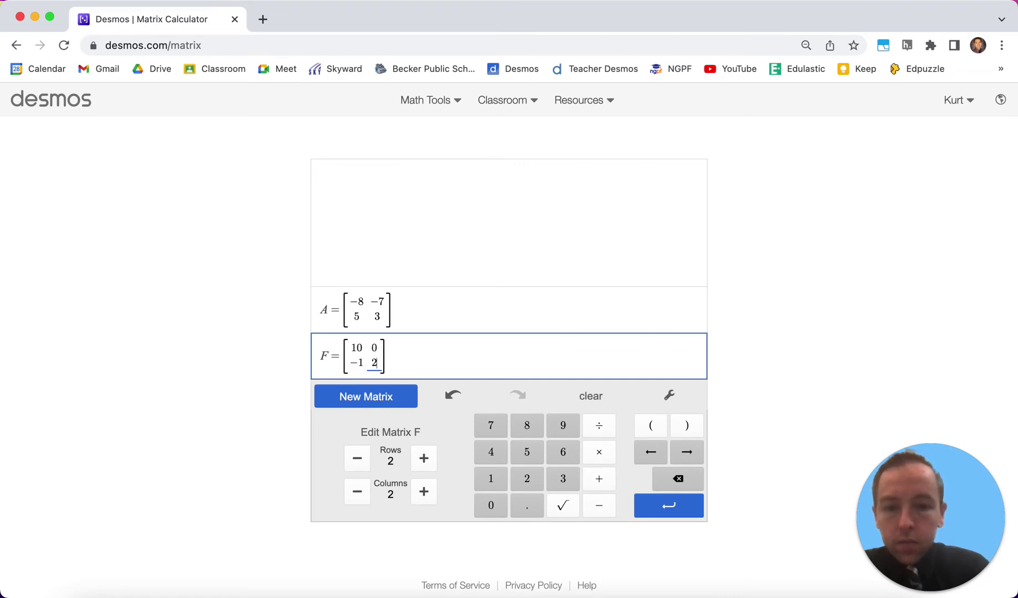
{"action": "left_click", "coordinate": [684, 508]}
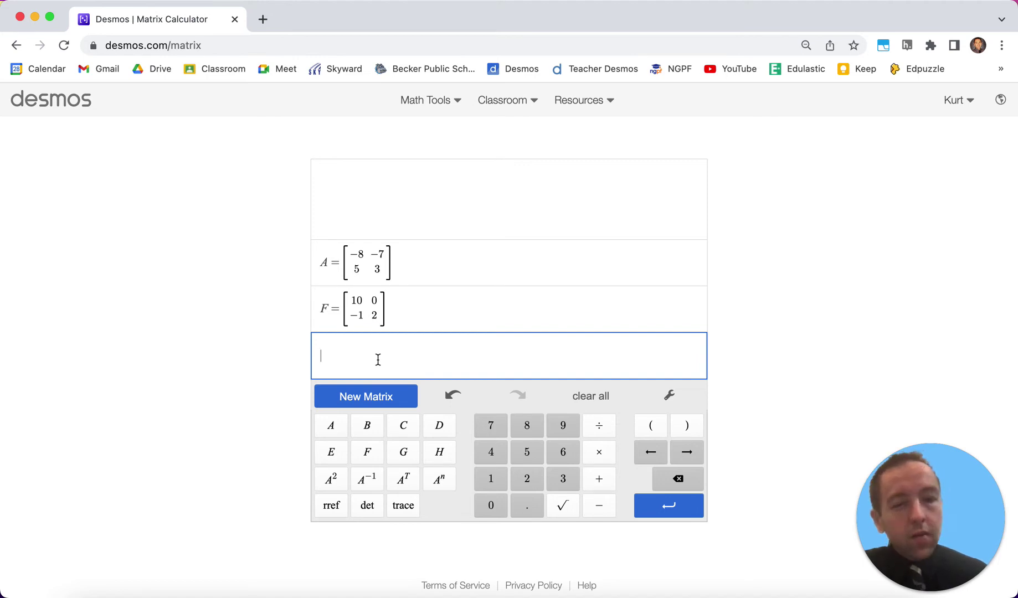
Step: Calculate the sum A+F, and change the expression into the product AF
{"action": "type", "text": "A+F"}
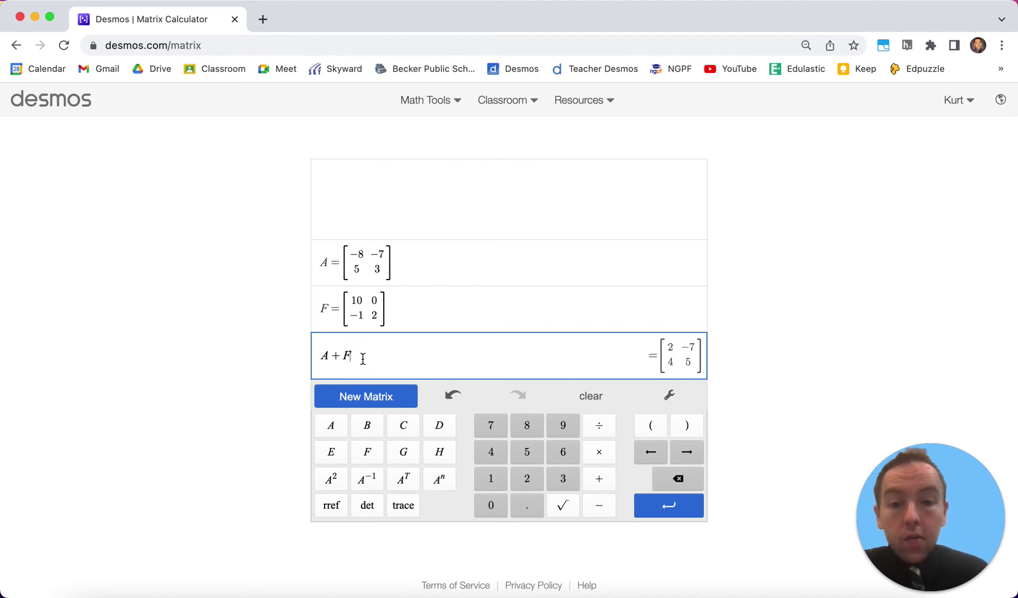
{"action": "left_click", "coordinate": [341, 355]}
{"action": "key", "text": "BackSpace"}
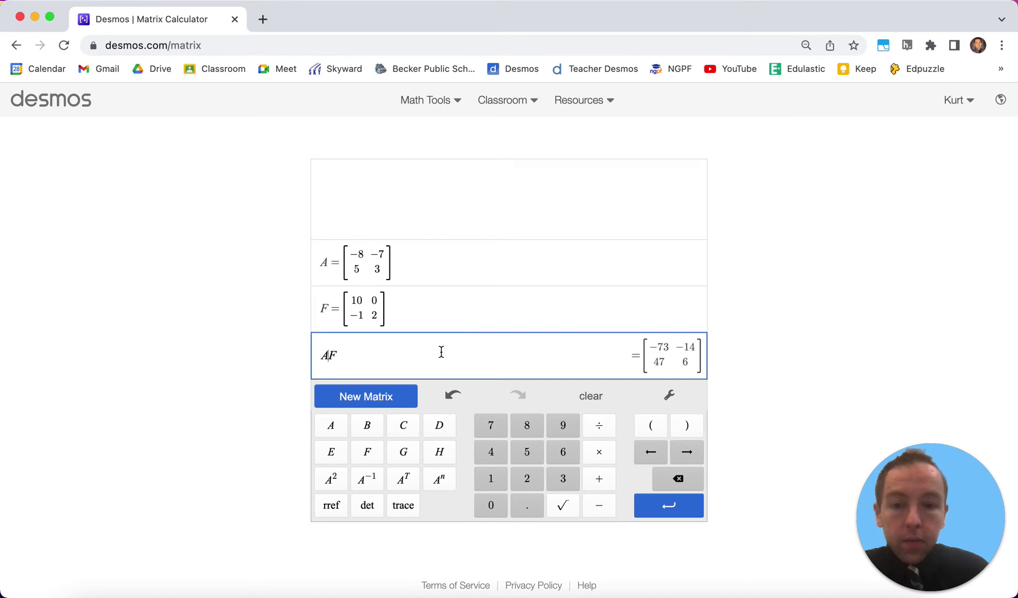
Step: Replace the expression with the product in reverse order, FA
{"action": "left_click", "coordinate": [371, 351]}
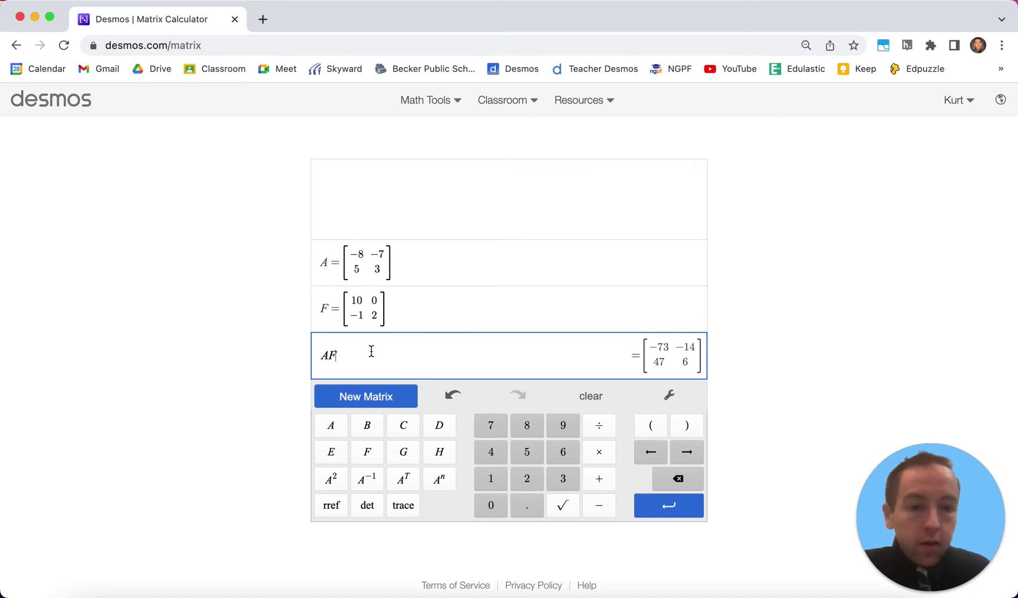
{"action": "key", "text": "BackSpace"}
{"action": "key", "text": "BackSpace"}
{"action": "type", "text": "FA"}
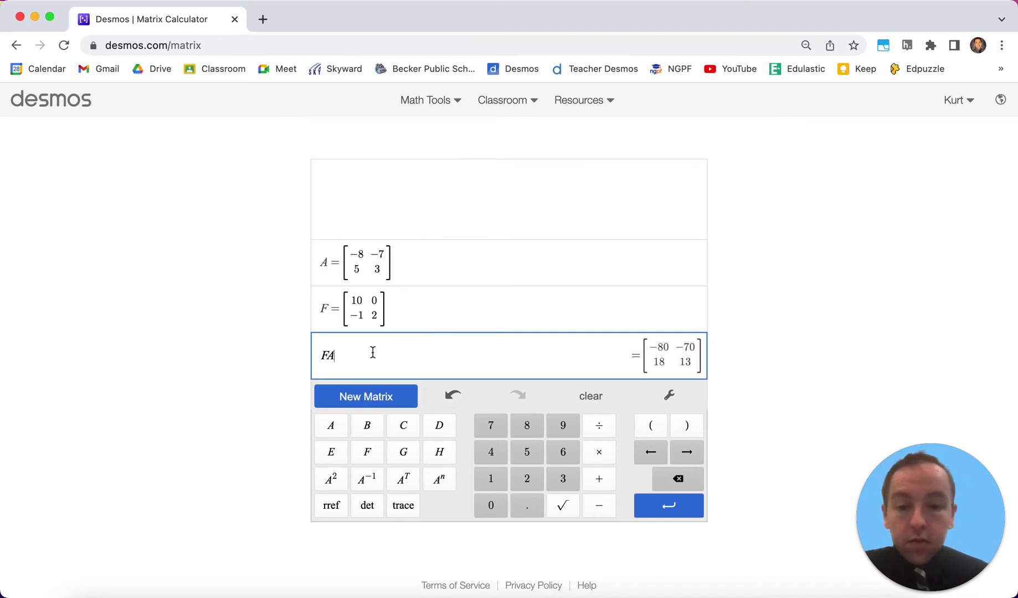
Step: Clear the expression and calculate the square of matrix A, first as a power of 2 and again as the product AA
{"action": "key", "text": "BackSpace"}
{"action": "key", "text": "BackSpace"}
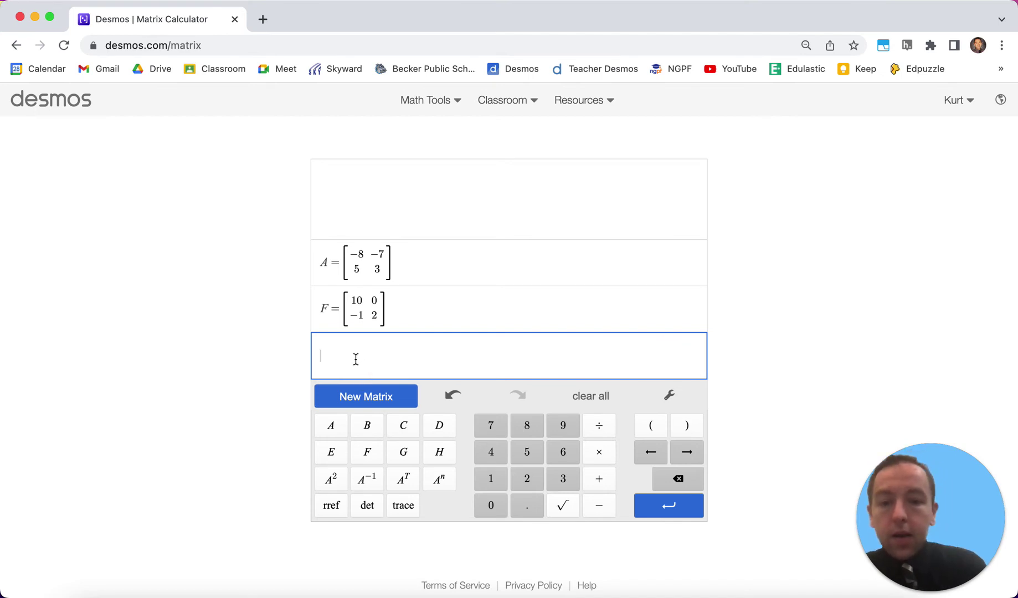
{"action": "type", "text": "A"}
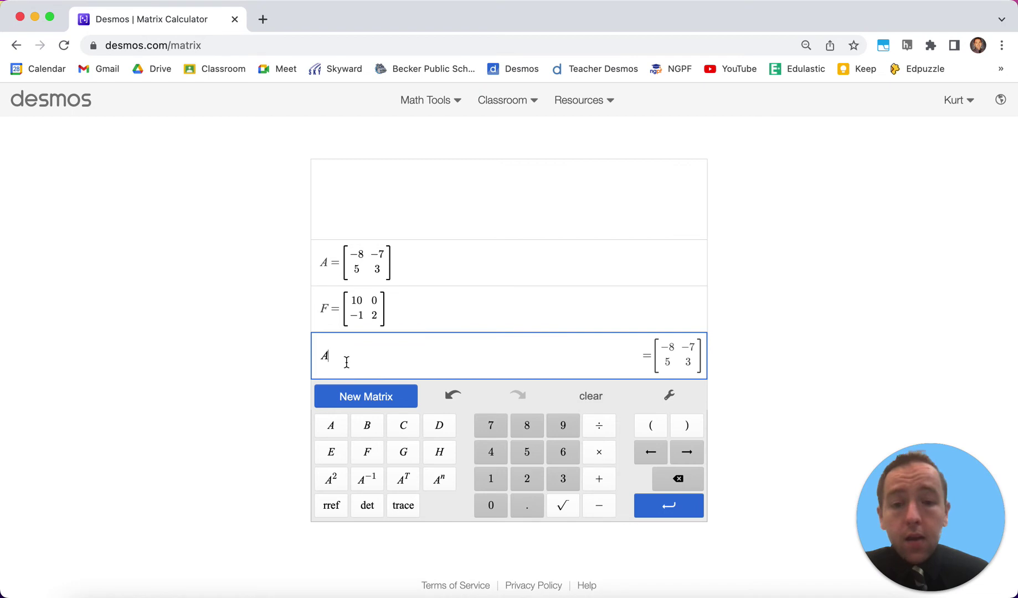
{"action": "left_click", "coordinate": [340, 490]}
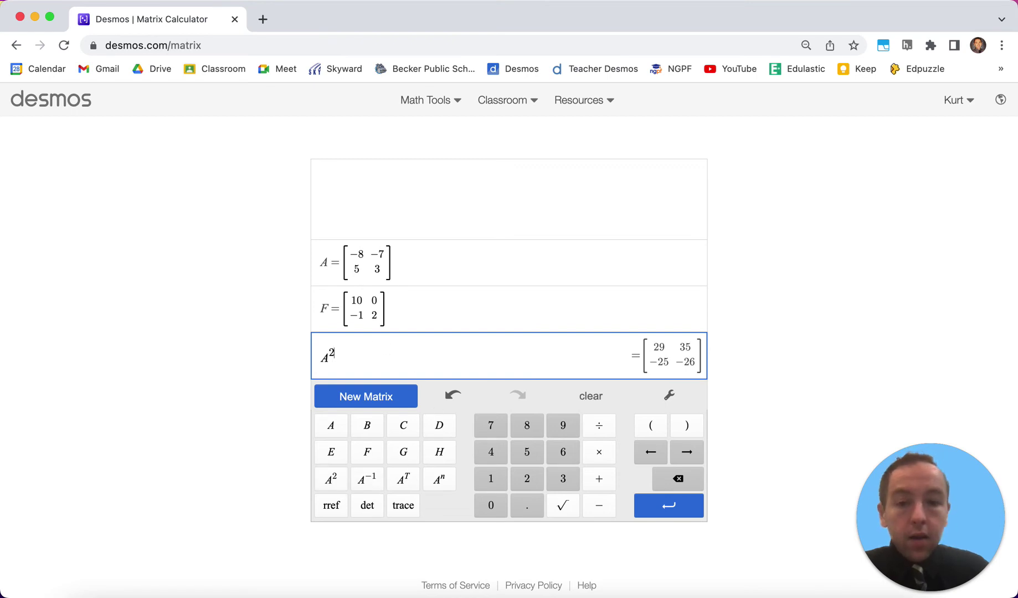
{"action": "key", "text": "BackSpace"}
{"action": "type", "text": "AA"}
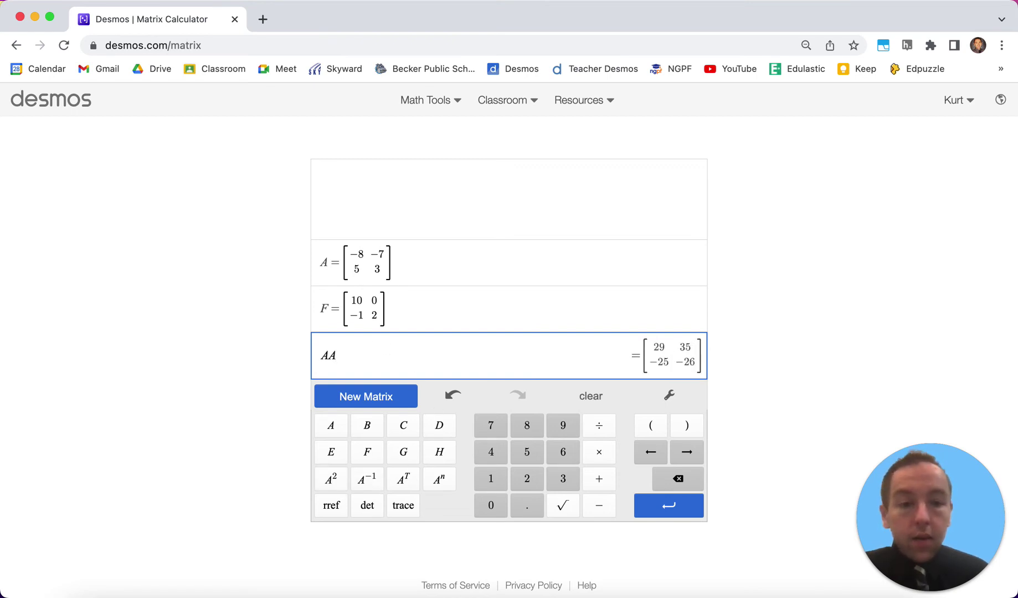
Step: Change the expression to the inverse of matrix A and display its result as fractions
{"action": "key", "text": "BackSpace"}
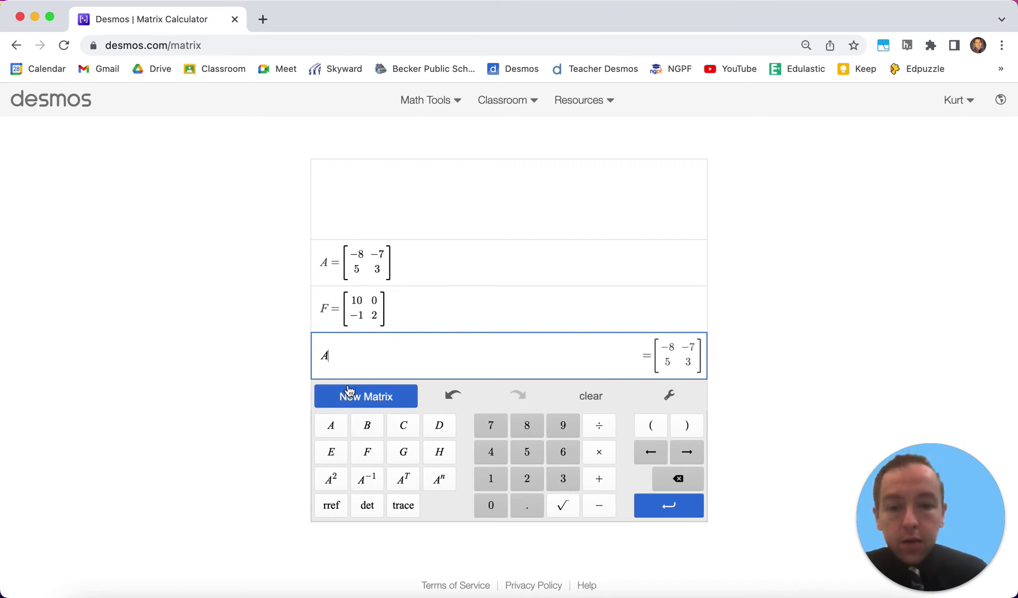
{"action": "left_click", "coordinate": [373, 490]}
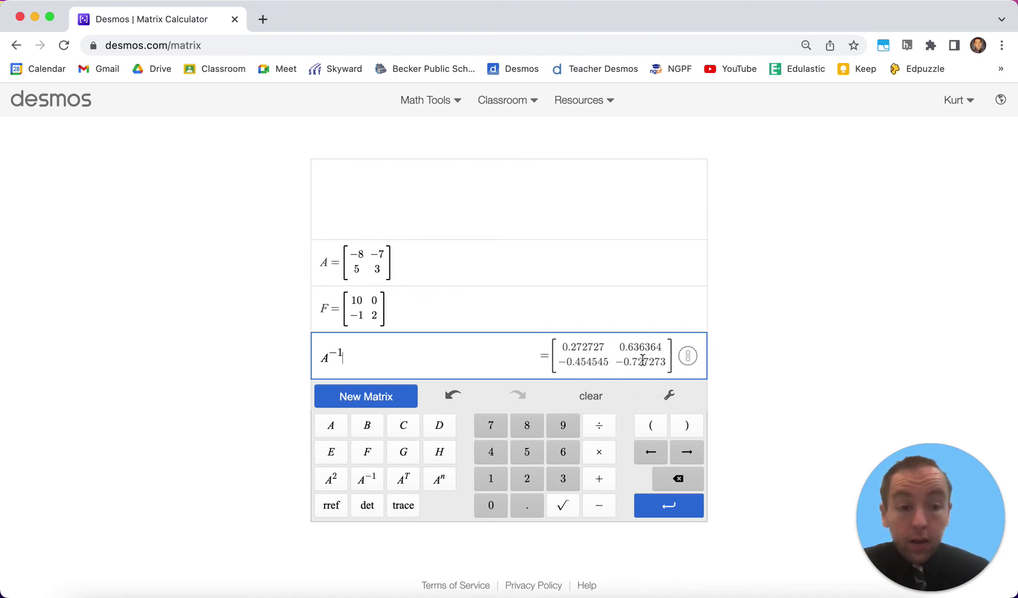
{"action": "left_click", "coordinate": [687, 357]}
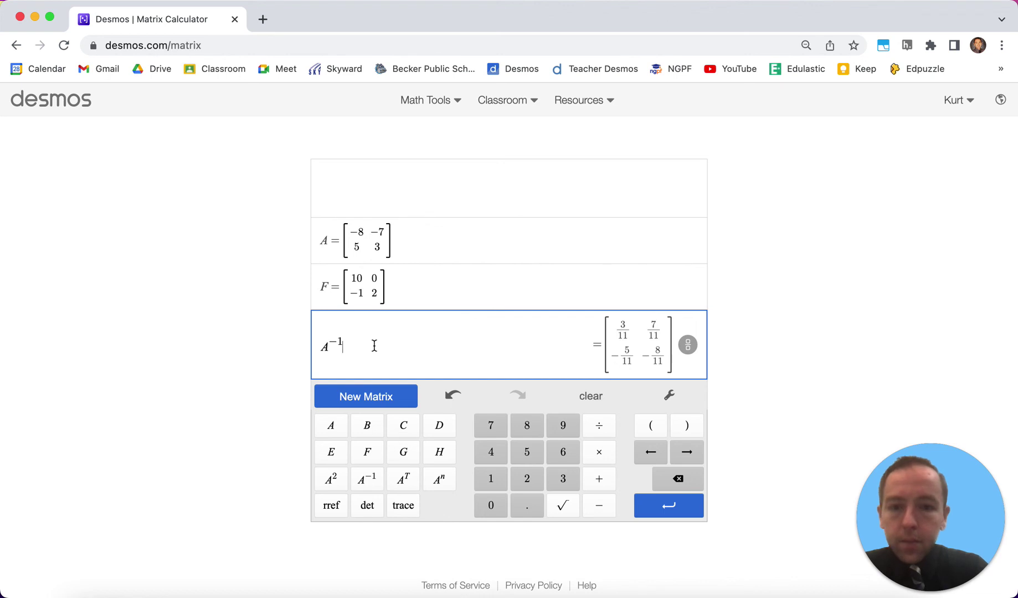
Step: Clear the inverse expression and calculate 3F - 1/5 A, with 1/5 entered as a fraction
{"action": "key", "text": "BackSpace"}
{"action": "key", "text": "BackSpace"}
{"action": "key", "text": "BackSpace"}
{"action": "key", "text": "BackSpace"}
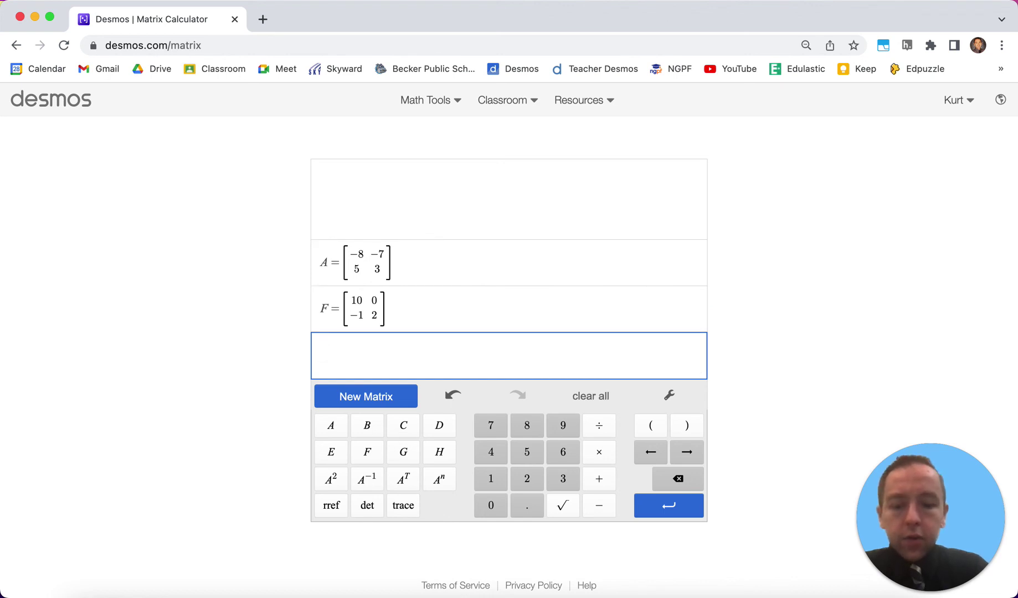
{"action": "type", "text": "3"}
{"action": "key", "text": "BackSpace"}
{"action": "type", "text": "3F-1/5A"}
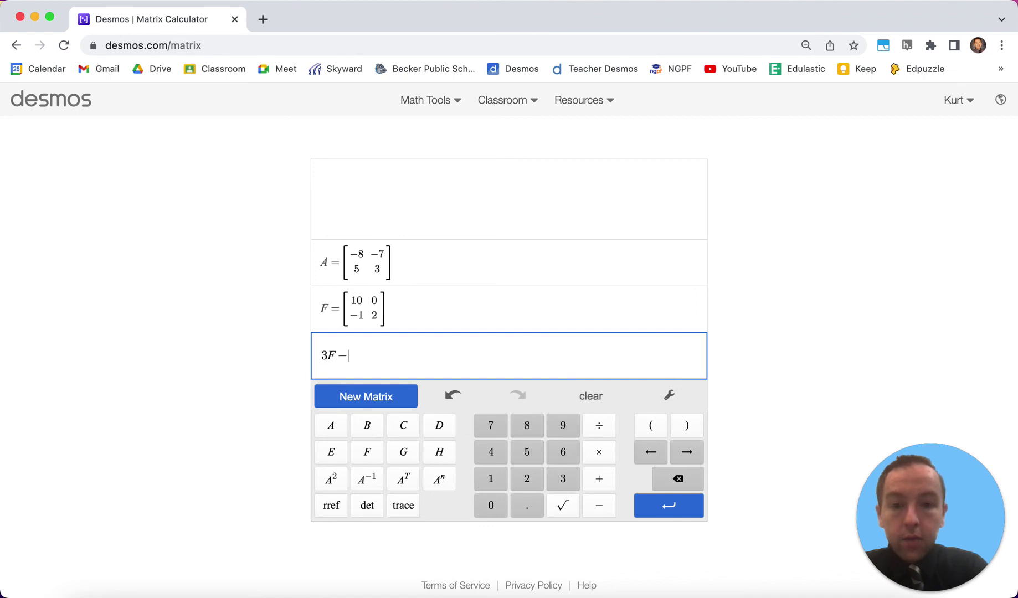
{"action": "key", "text": "BackSpace"}
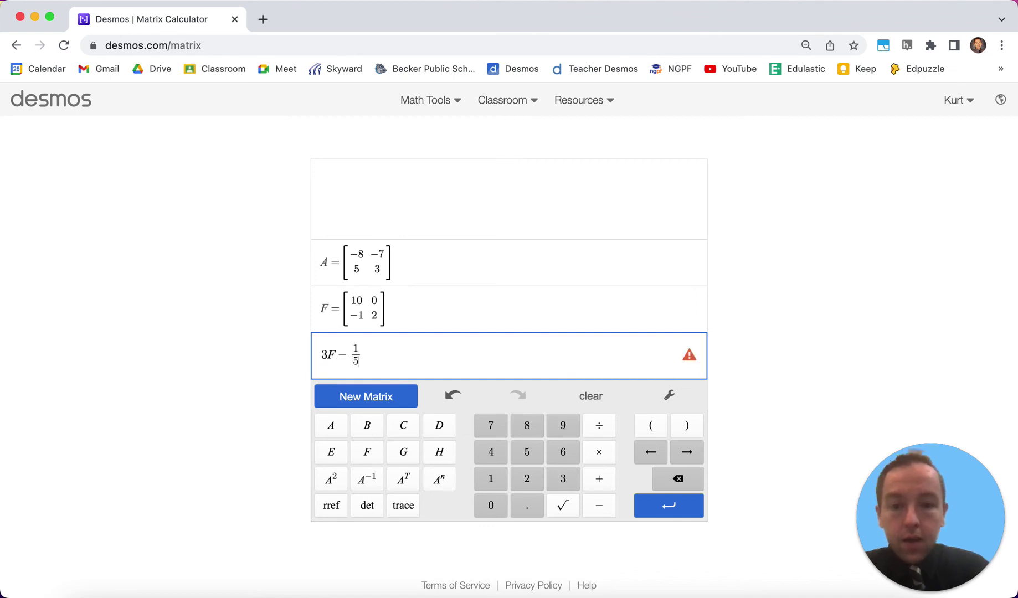
{"action": "key", "text": "Right"}
{"action": "type", "text": "A"}
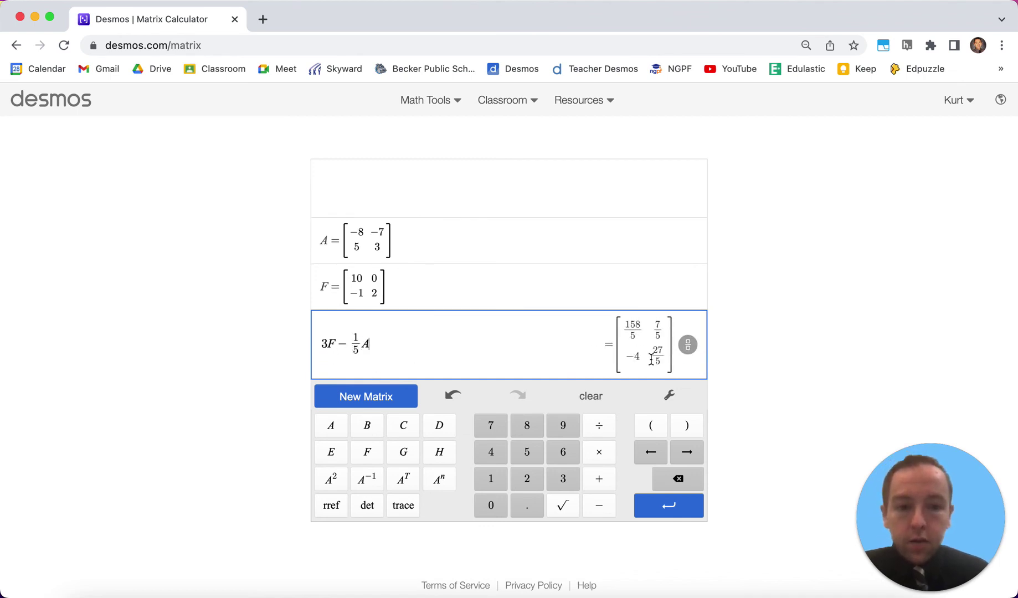
Step: Delete the whole expression and calculate the determinant of matrix F
{"action": "left_click_drag", "start_coordinate": [393, 339], "coordinate": [319, 344]}
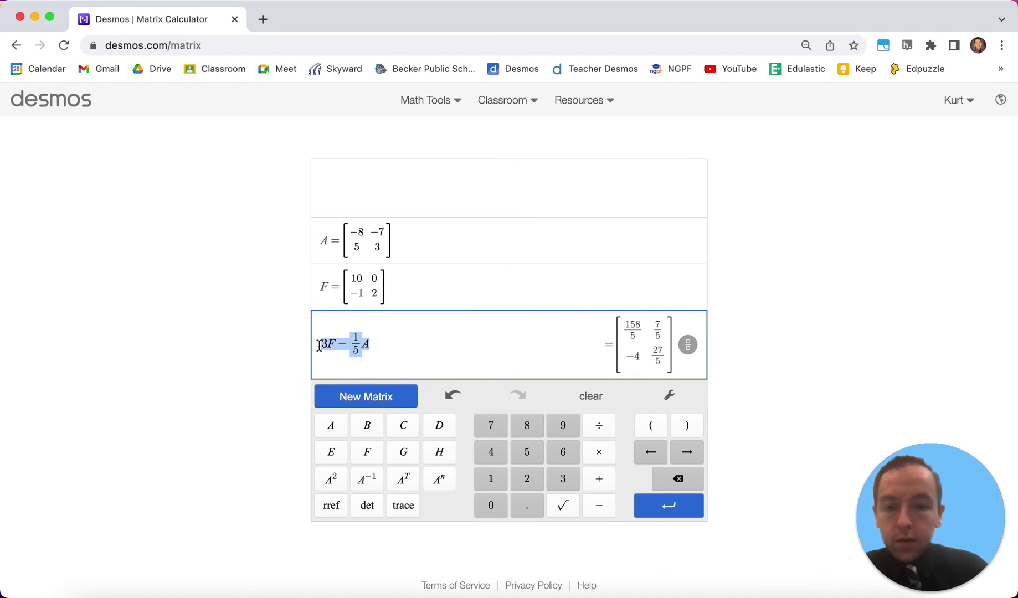
{"action": "key", "text": "BackSpace"}
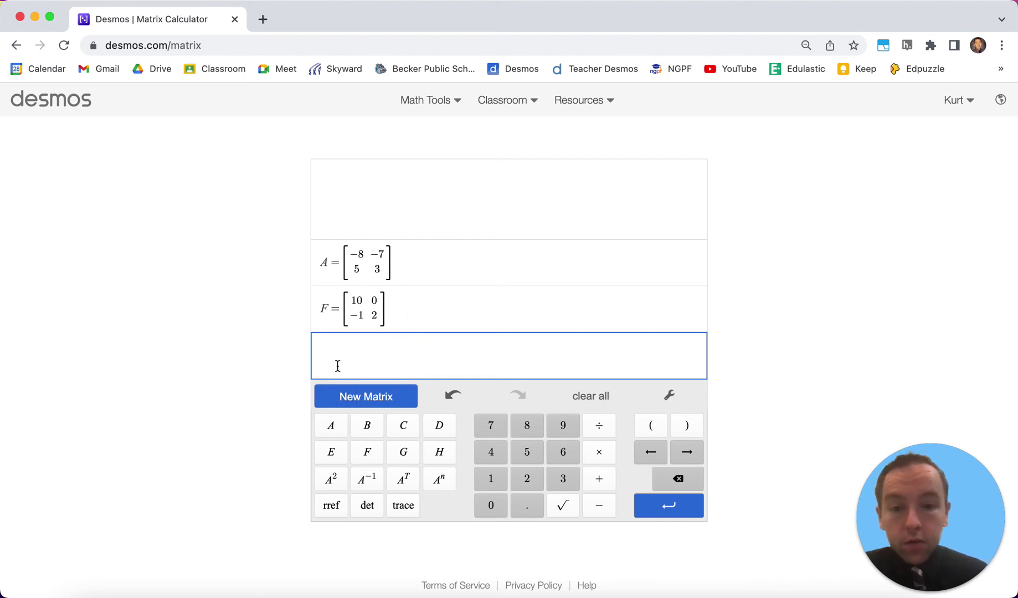
{"action": "left_click", "coordinate": [371, 512]}
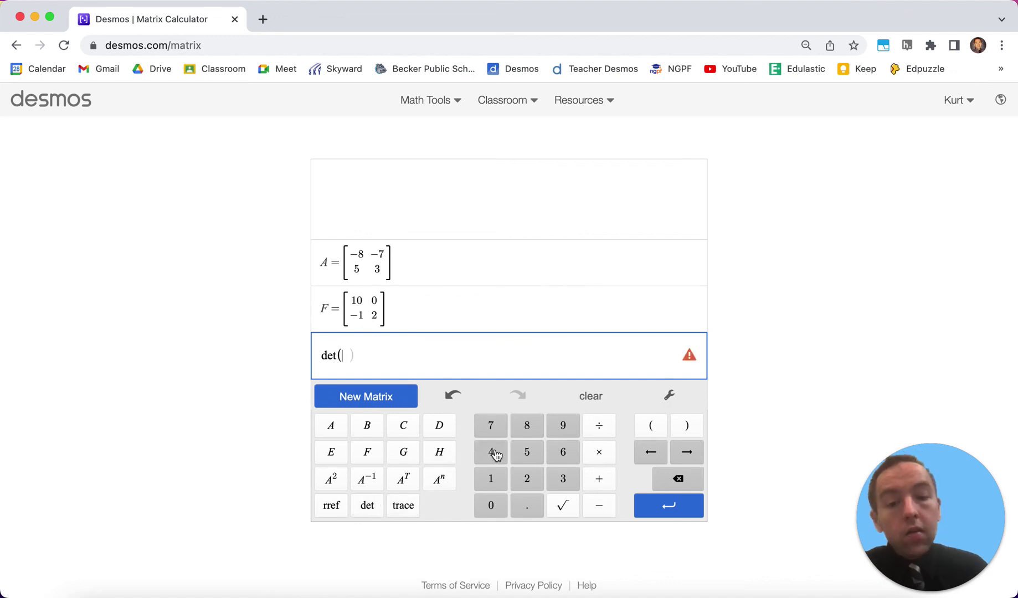
{"action": "type", "text": "F"}
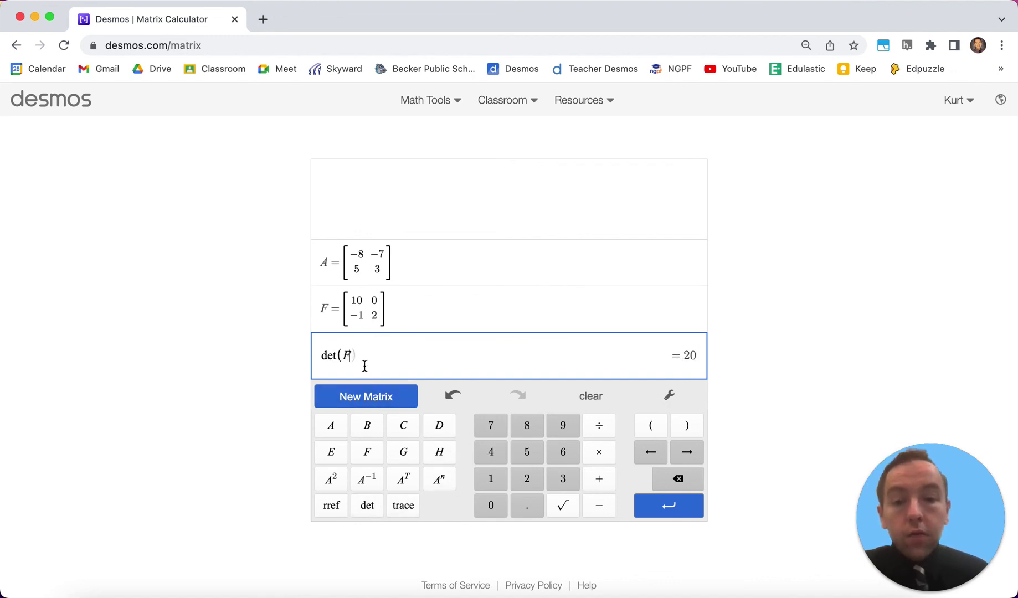
{"action": "type", "text": ")"}
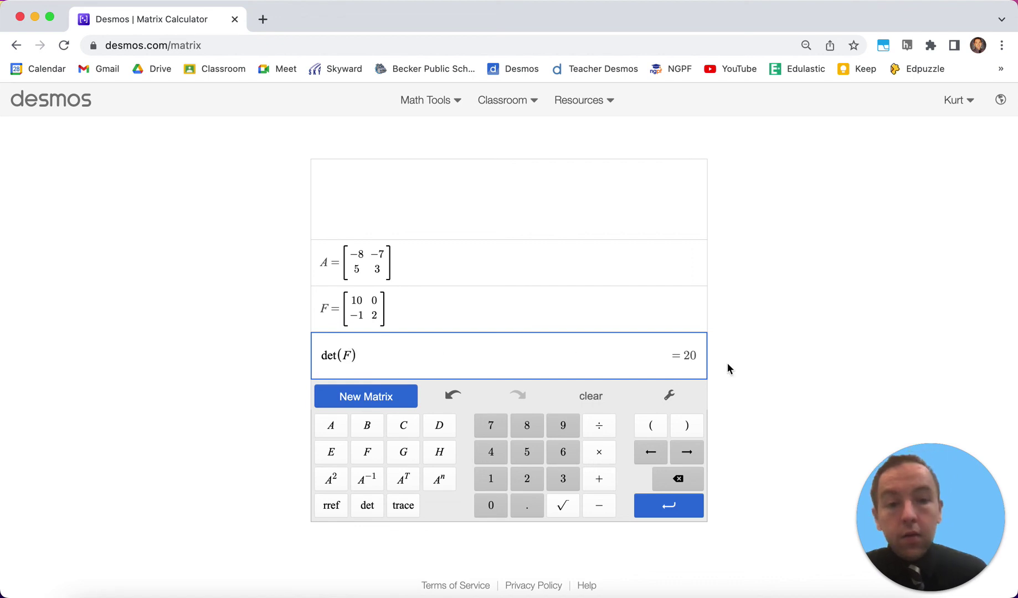